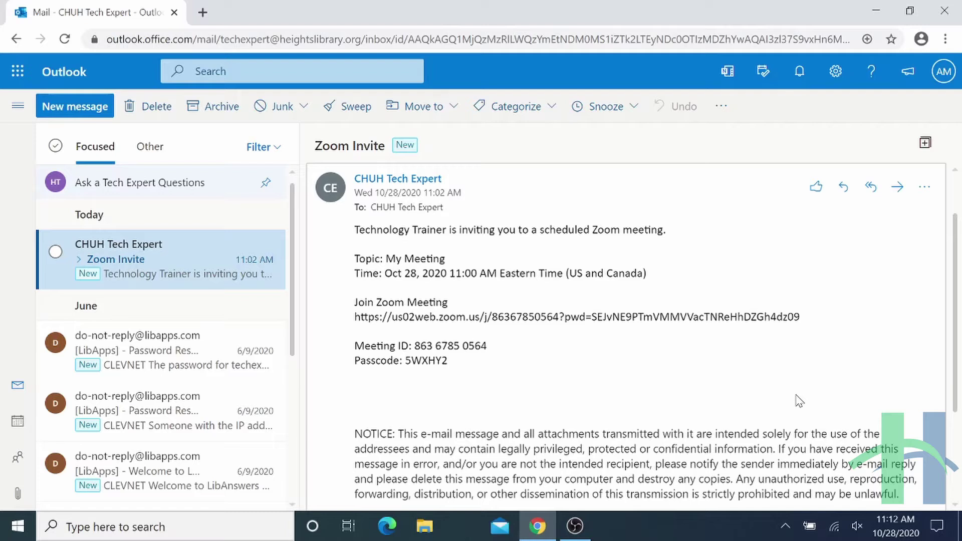
Highlight the Zoom join link, and separately the meeting ID and passcode lines, in the invitation email.
{"action": "left_click_drag", "start_coordinate": [800, 317], "coordinate": [352, 325]}
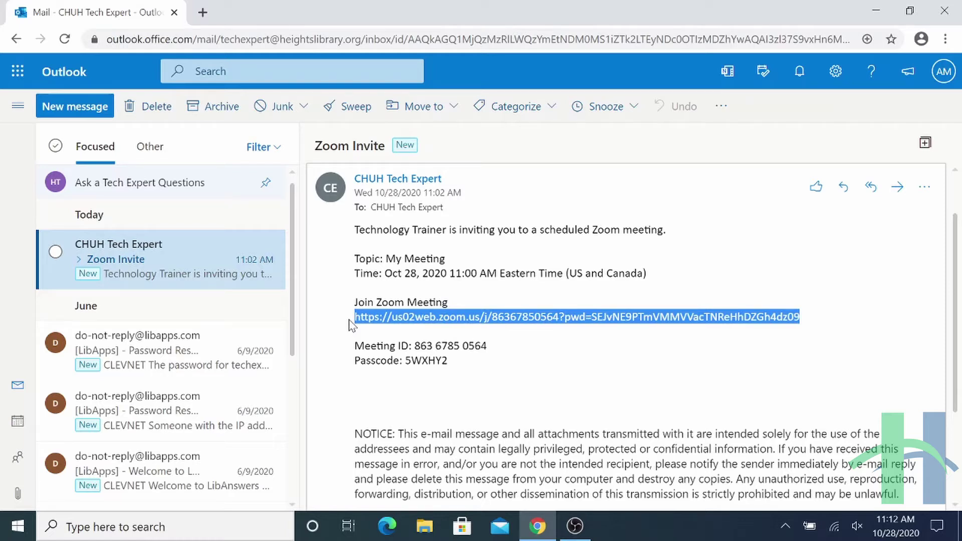
{"action": "left_click", "coordinate": [484, 369]}
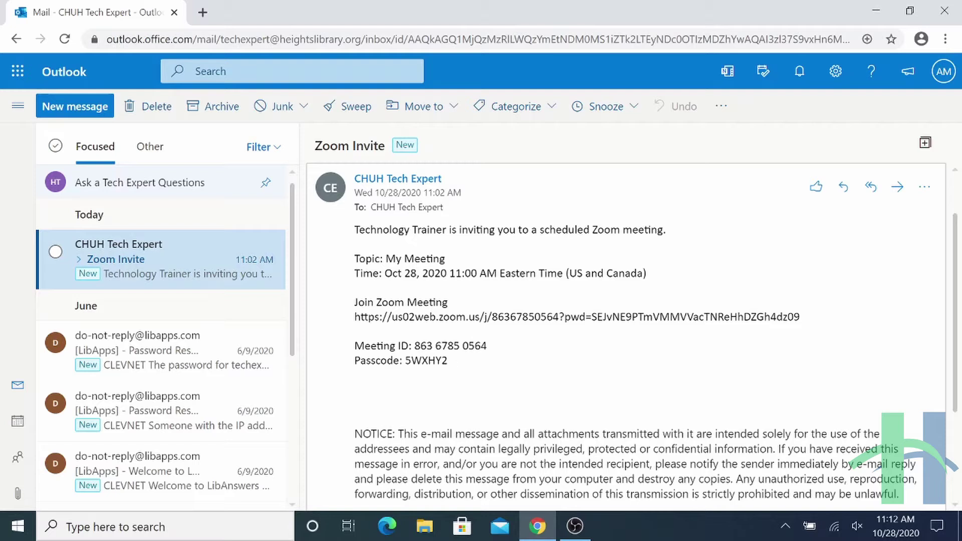
{"action": "left_click_drag", "start_coordinate": [448, 361], "coordinate": [350, 349]}
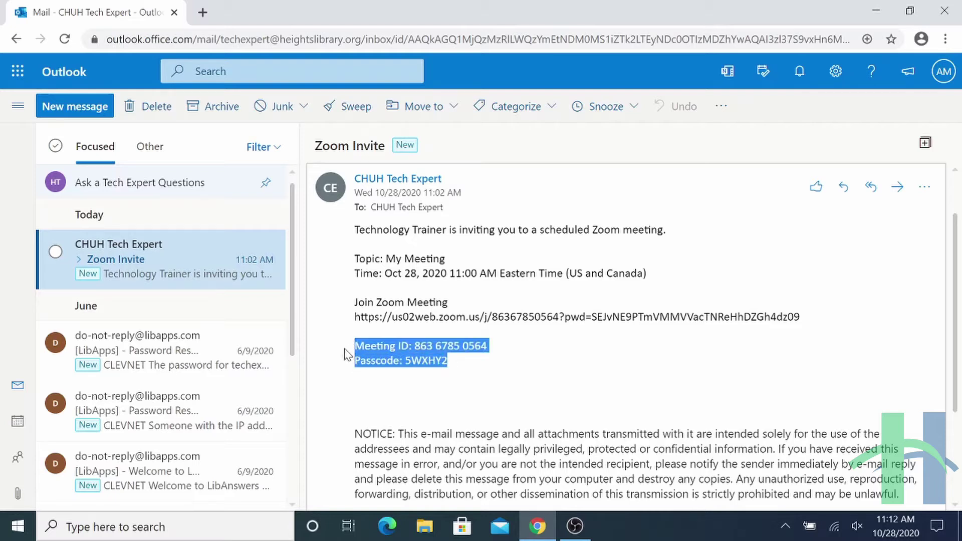
{"action": "left_click", "coordinate": [561, 386]}
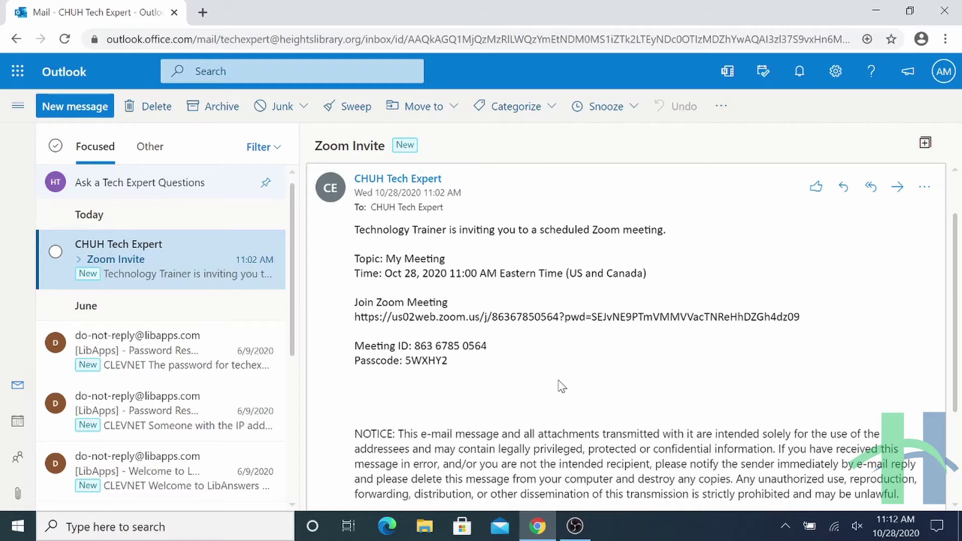
Copy the Zoom join link from the invitation email and open it in a new browser tab.
{"action": "triple_click", "coordinate": [577, 316]}
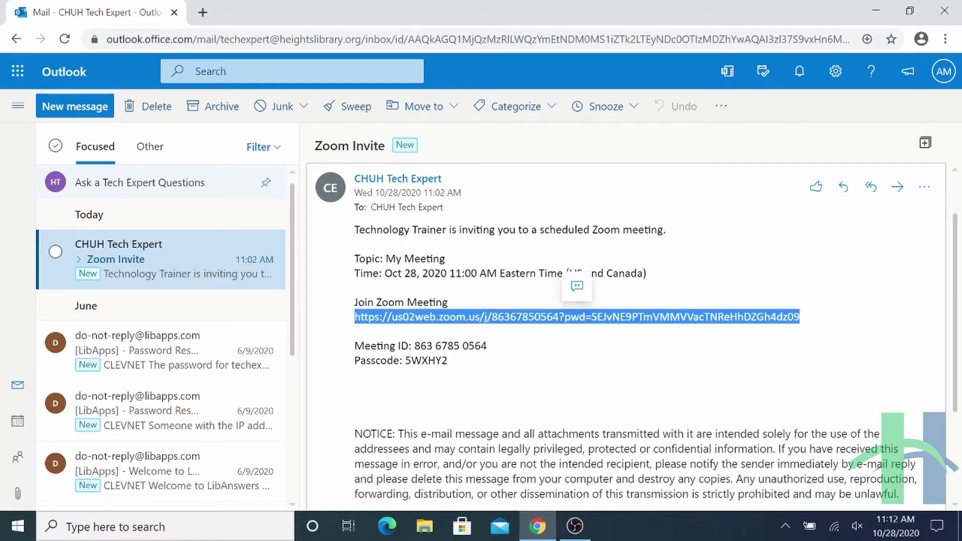
{"action": "right_click", "coordinate": [518, 319]}
{"action": "left_click", "coordinate": [540, 328]}
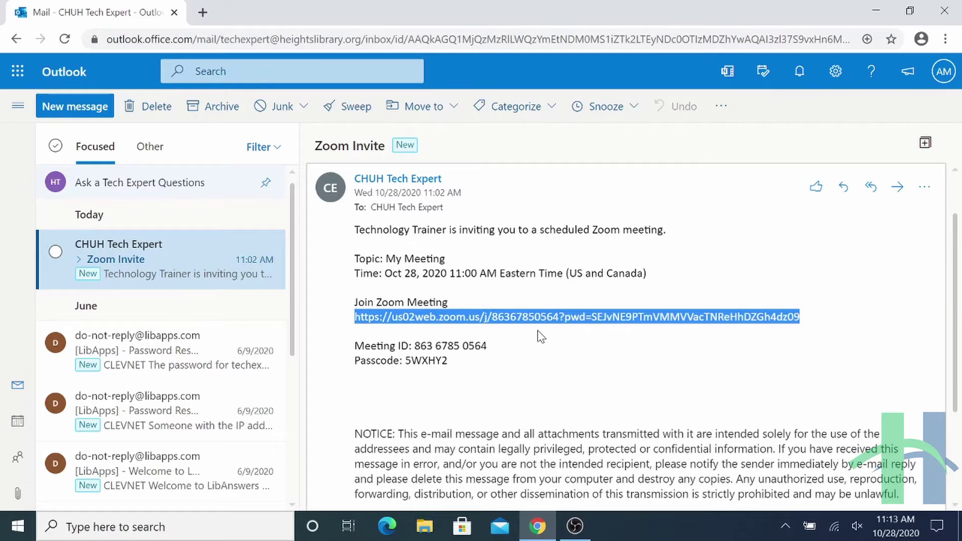
{"action": "left_click", "coordinate": [203, 12]}
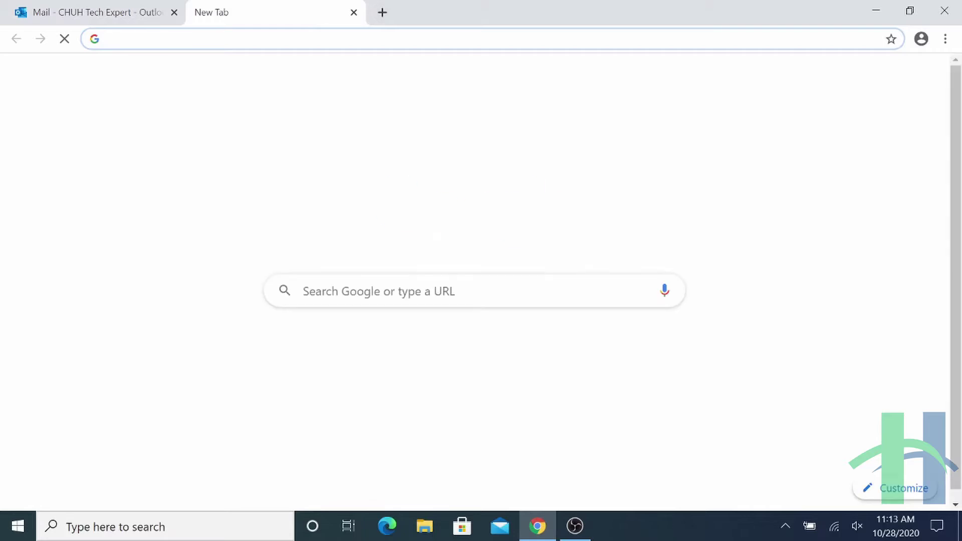
{"action": "key", "text": "ctrl+v"}
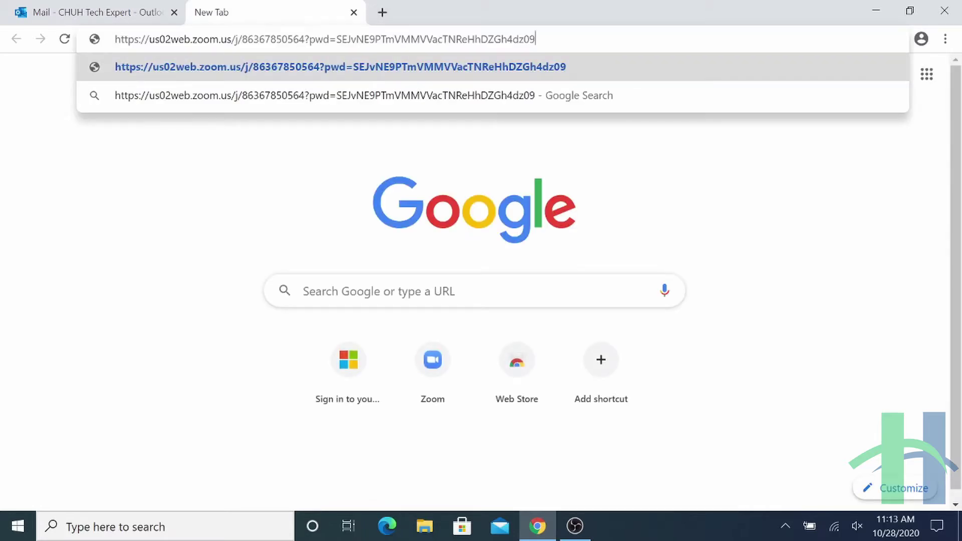
{"action": "key", "text": "Return"}
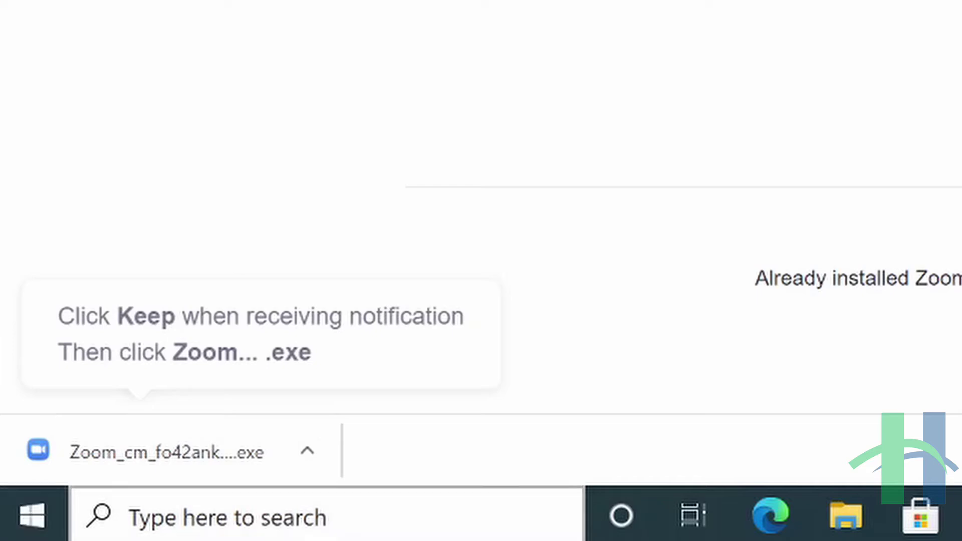
Save the Zoom client installer in Firefox, switch back to Chrome and run the Zoom installer downloaded there.
{"action": "left_click", "coordinate": [71, 476]}
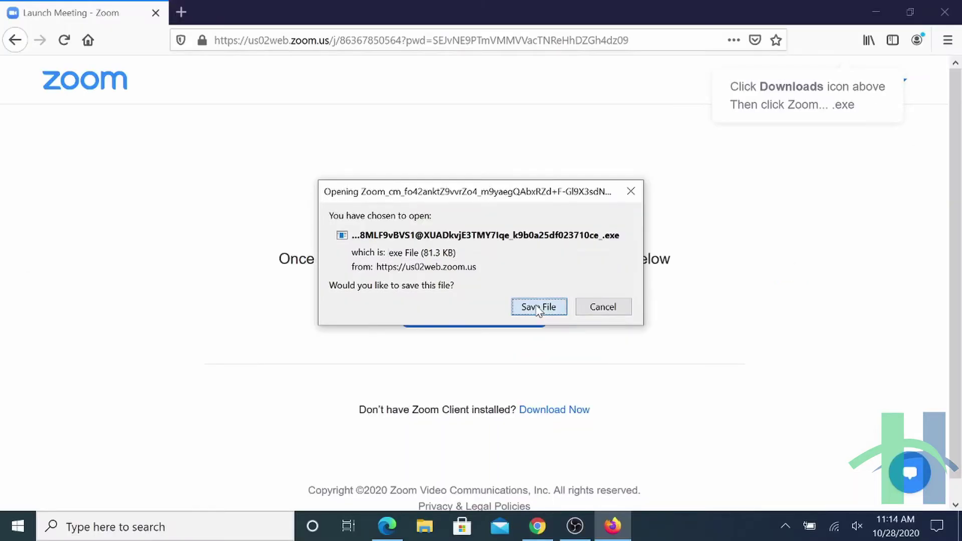
{"action": "left_click", "coordinate": [534, 306]}
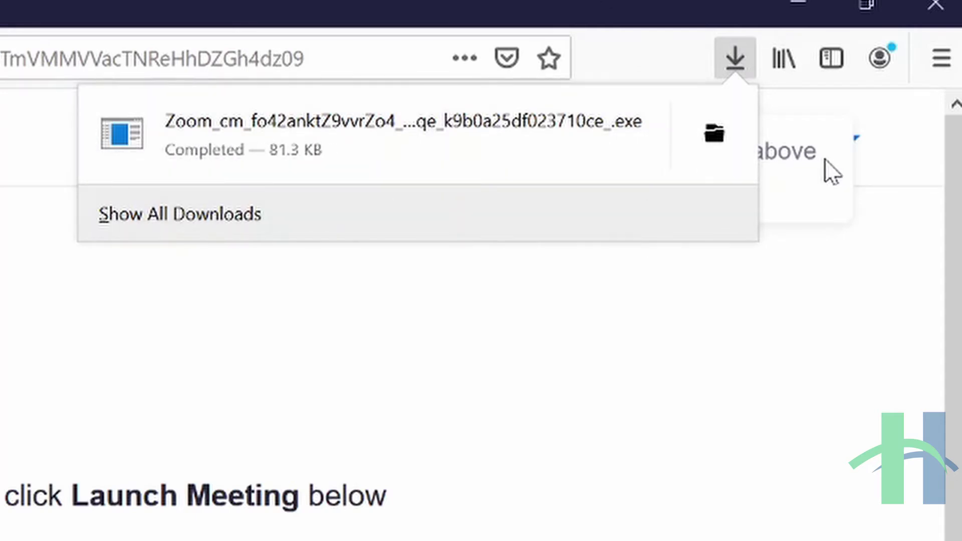
{"action": "left_click", "coordinate": [538, 526]}
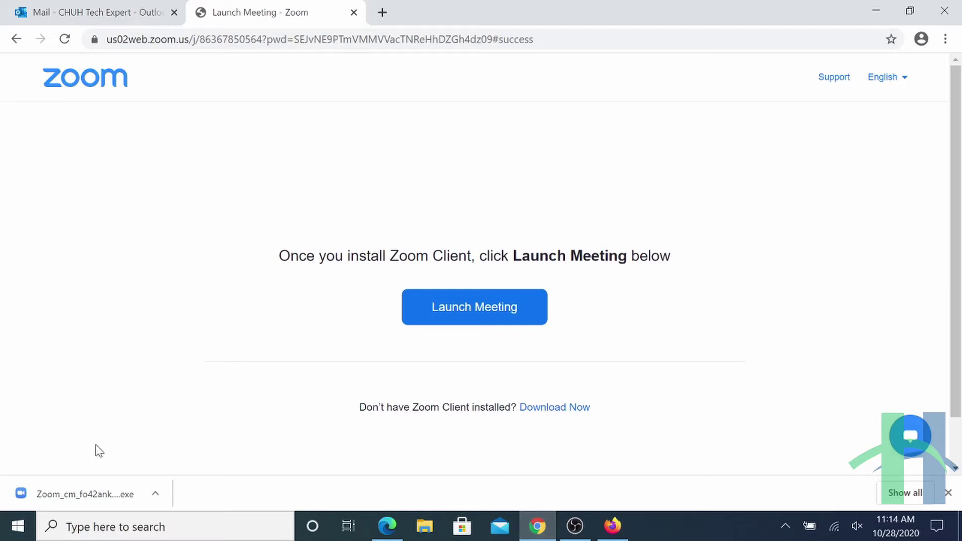
{"action": "left_click", "coordinate": [61, 495]}
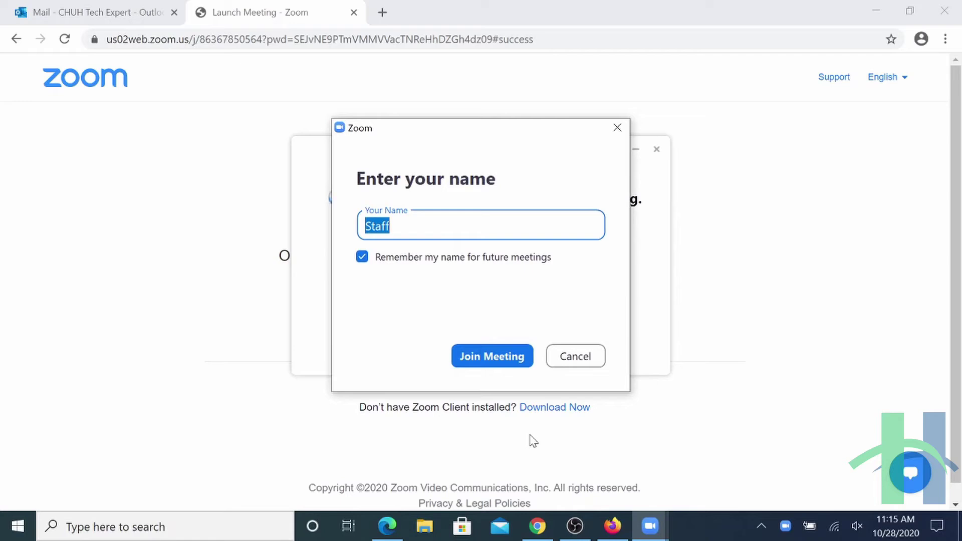
Join the meeting under the participant's first name with name remembering turned off, and connect computer audio.
{"action": "type", "text": "Ann"}
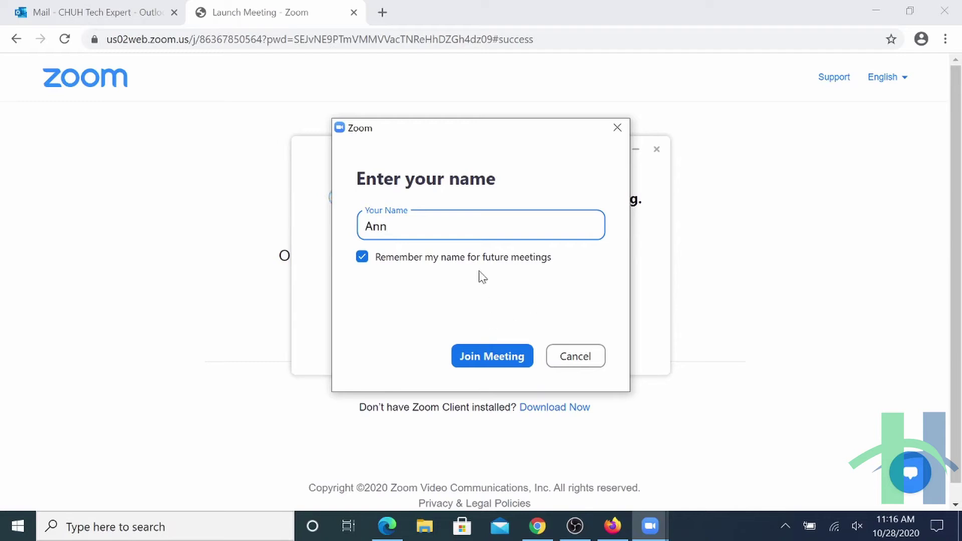
{"action": "left_click", "coordinate": [363, 258]}
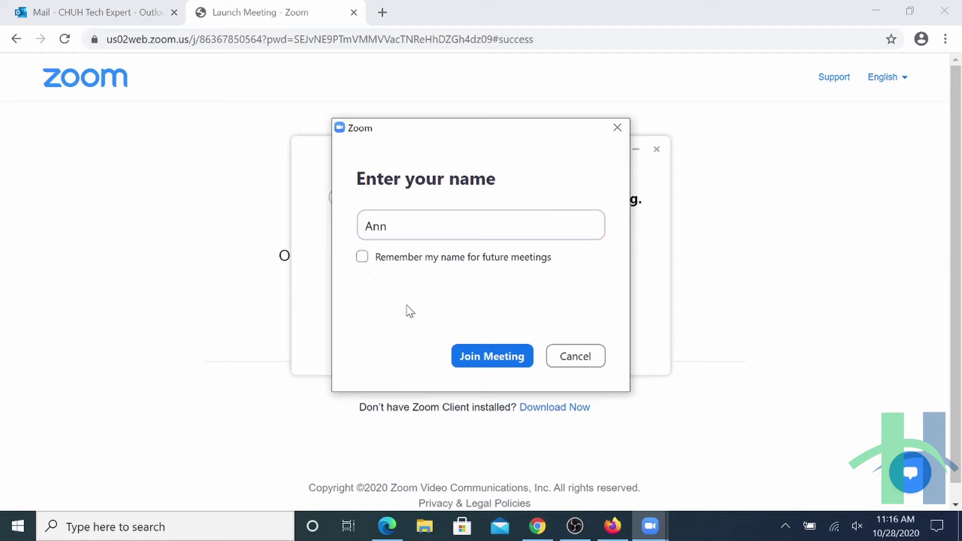
{"action": "left_click", "coordinate": [489, 360]}
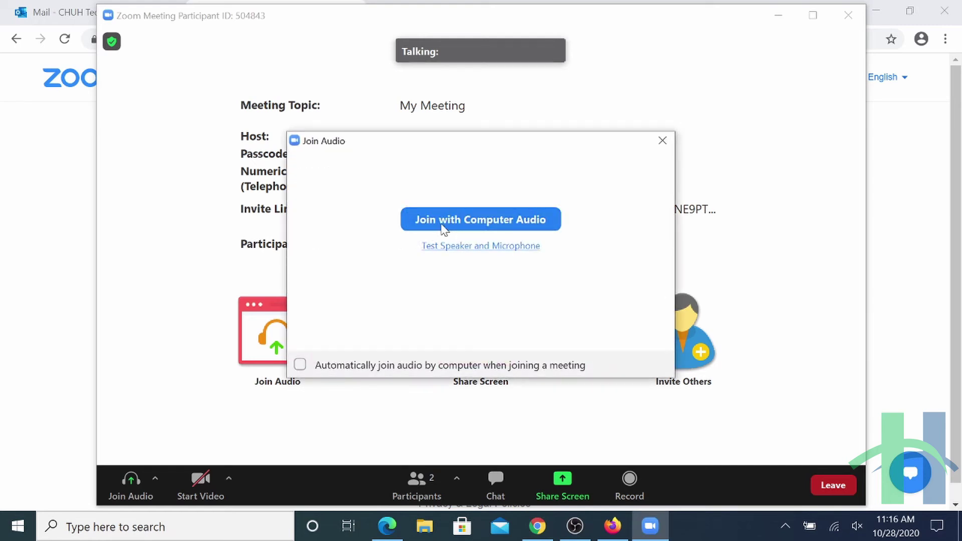
{"action": "left_click", "coordinate": [482, 217]}
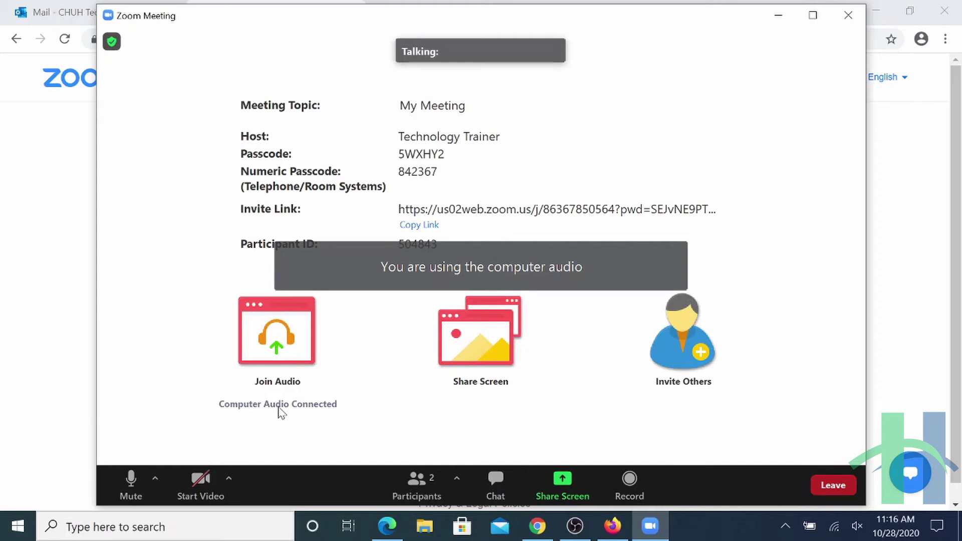
Start the camera video, stop it again, and mute the microphone.
{"action": "left_click", "coordinate": [198, 486]}
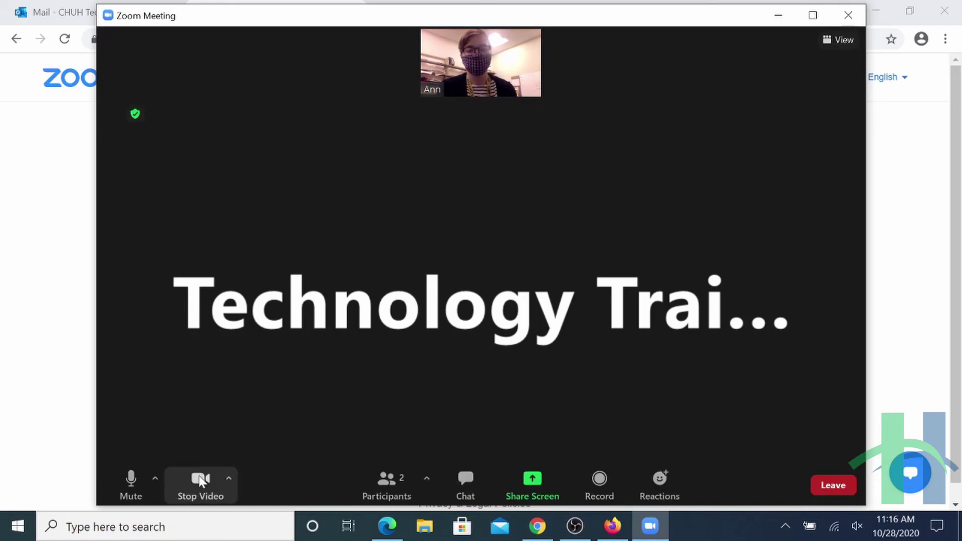
{"action": "left_click", "coordinate": [201, 481]}
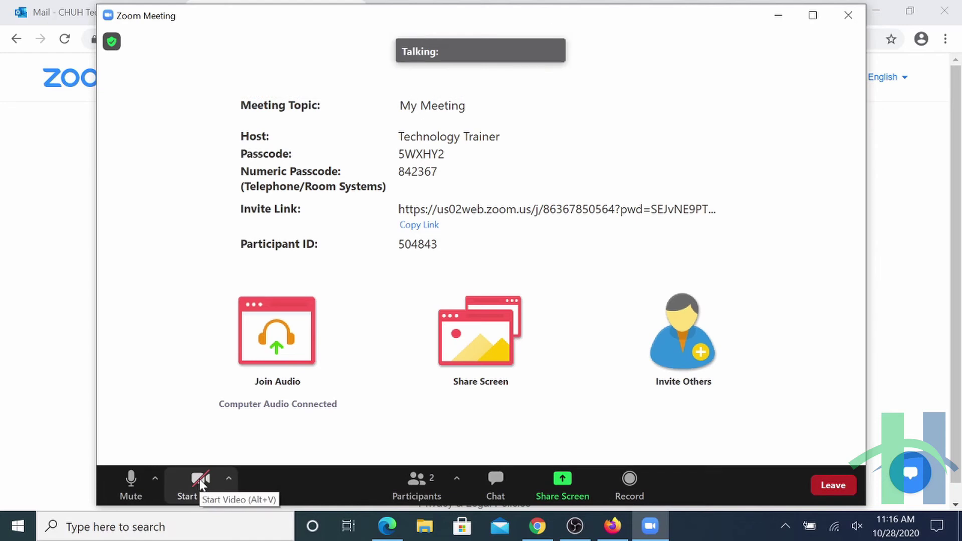
{"action": "left_click", "coordinate": [122, 485]}
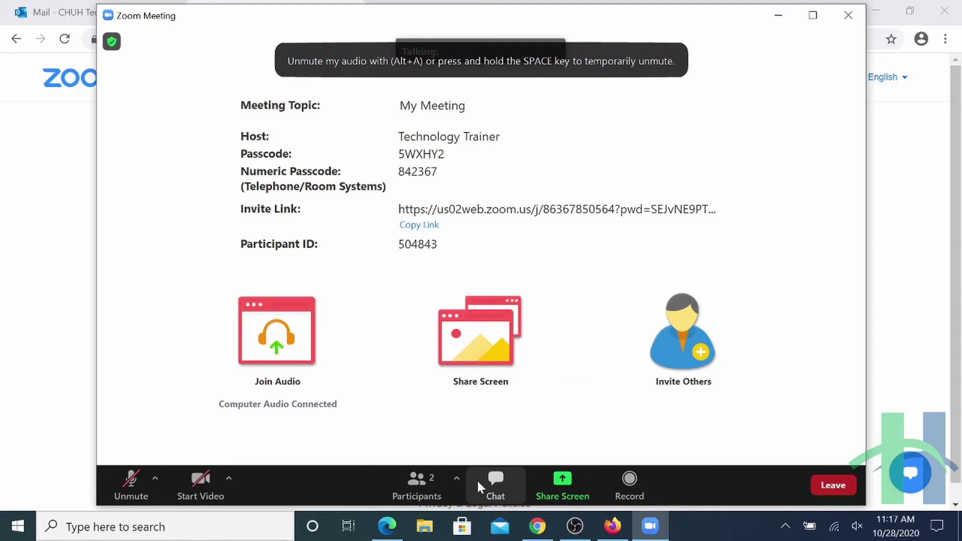
Open the meeting chat and send the message "Hello everyone!" to Everyone.
{"action": "left_click", "coordinate": [503, 488]}
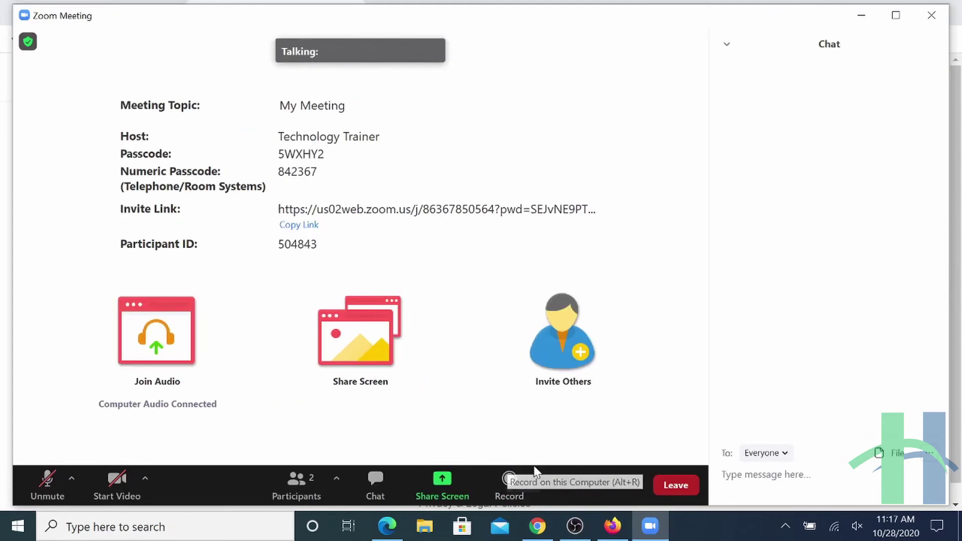
{"action": "left_click", "coordinate": [732, 473]}
{"action": "type", "text": "He"}
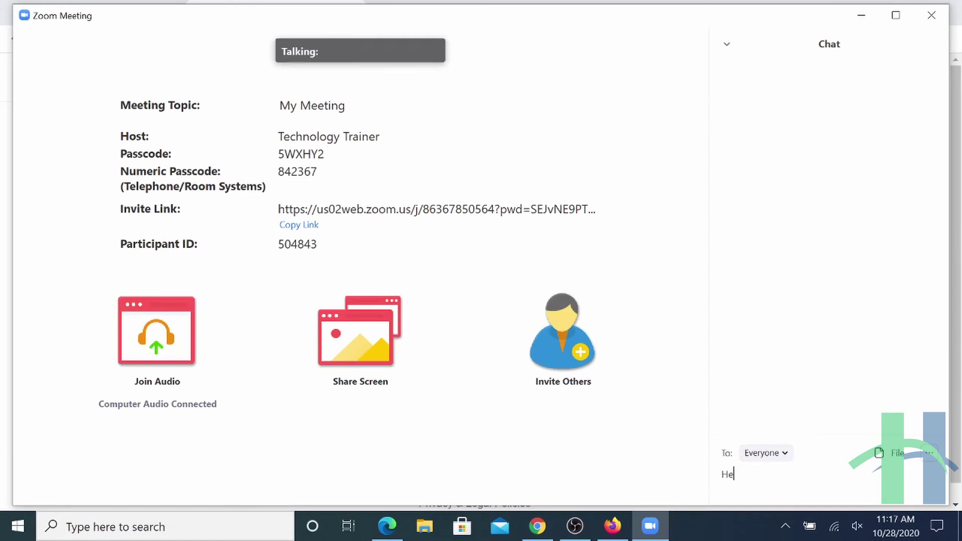
{"action": "type", "text": "llo everyone!"}
{"action": "key", "text": "Return"}
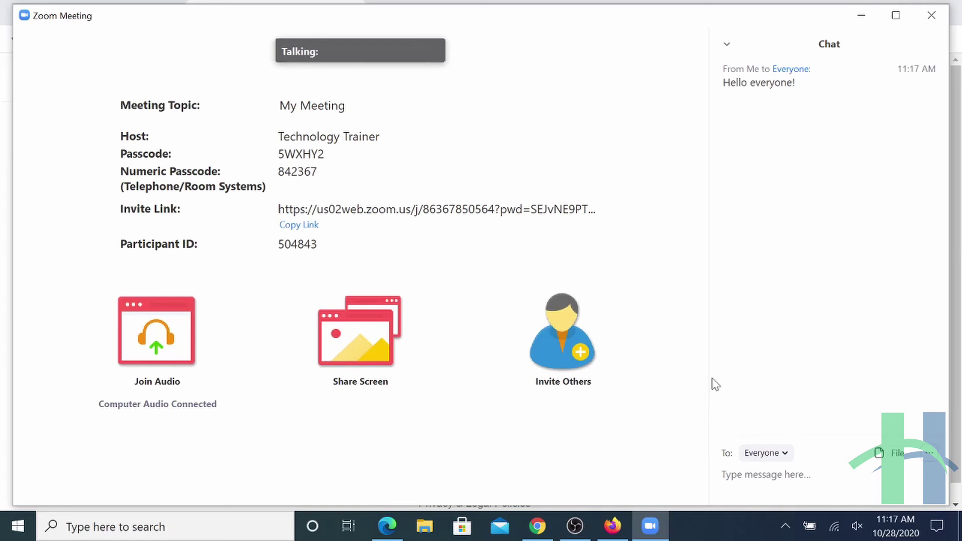
Leave the Zoom meeting and confirm leaving.
{"action": "mouse_move", "coordinate": [692, 365]}
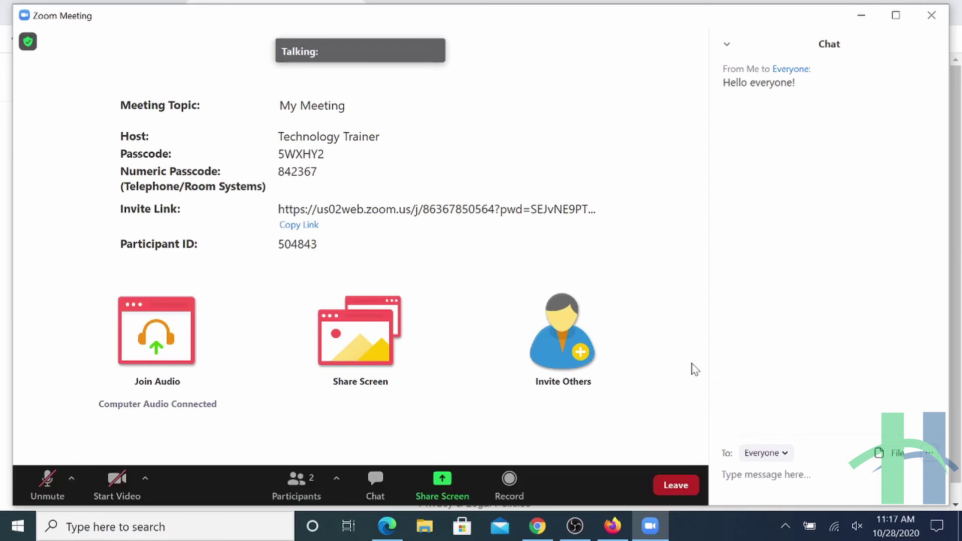
{"action": "left_click", "coordinate": [676, 486]}
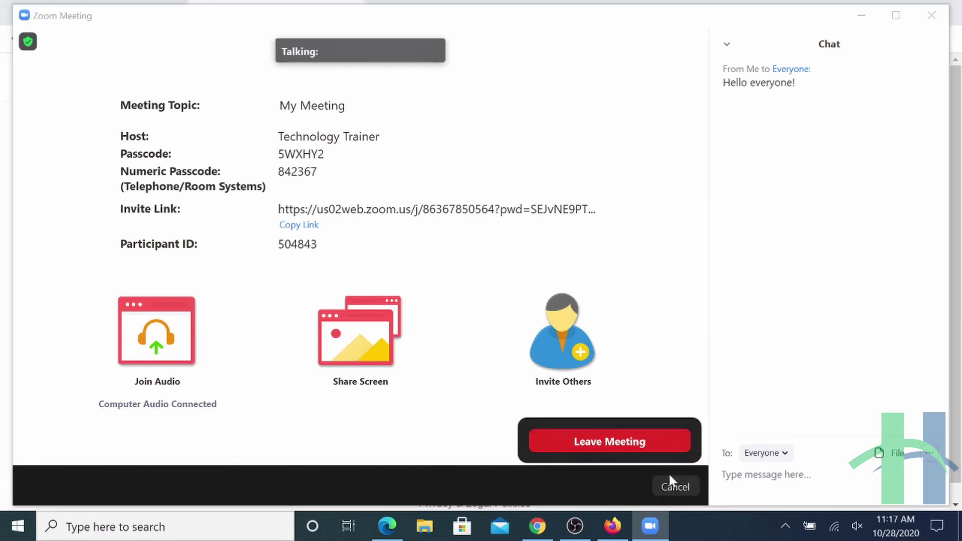
{"action": "left_click", "coordinate": [610, 441]}
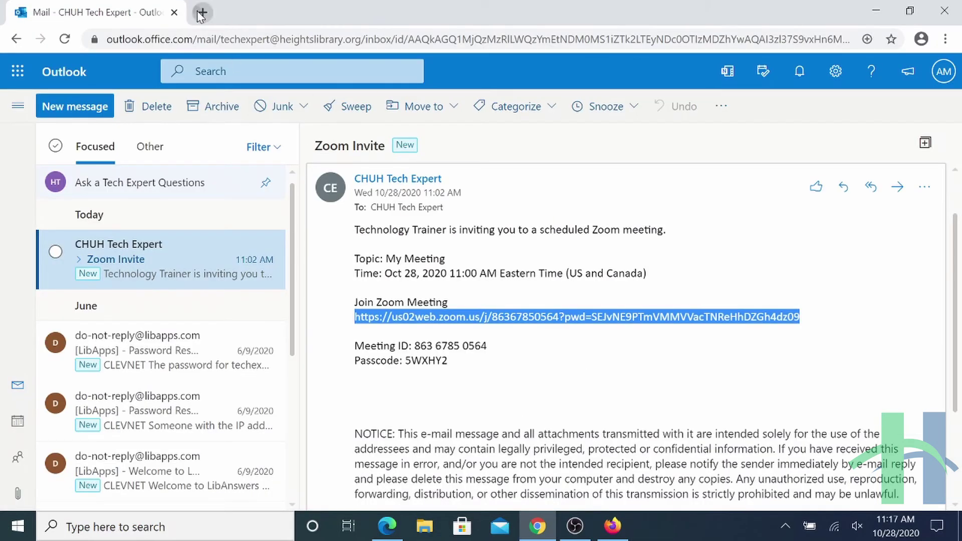
Open the copied Zoom join link again in a new browser tab.
{"action": "key", "text": "ctrl+t"}
{"action": "key", "text": "ctrl+v"}
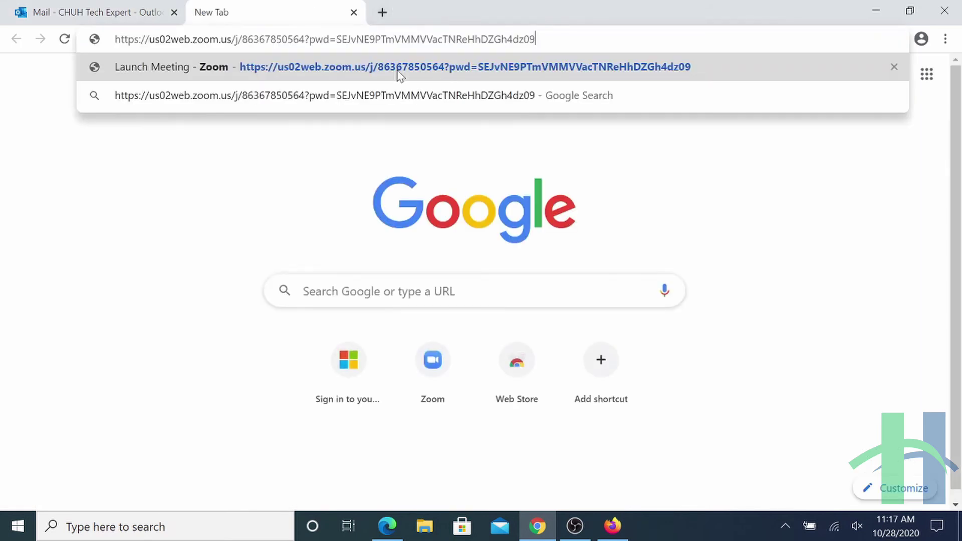
{"action": "left_click", "coordinate": [397, 70]}
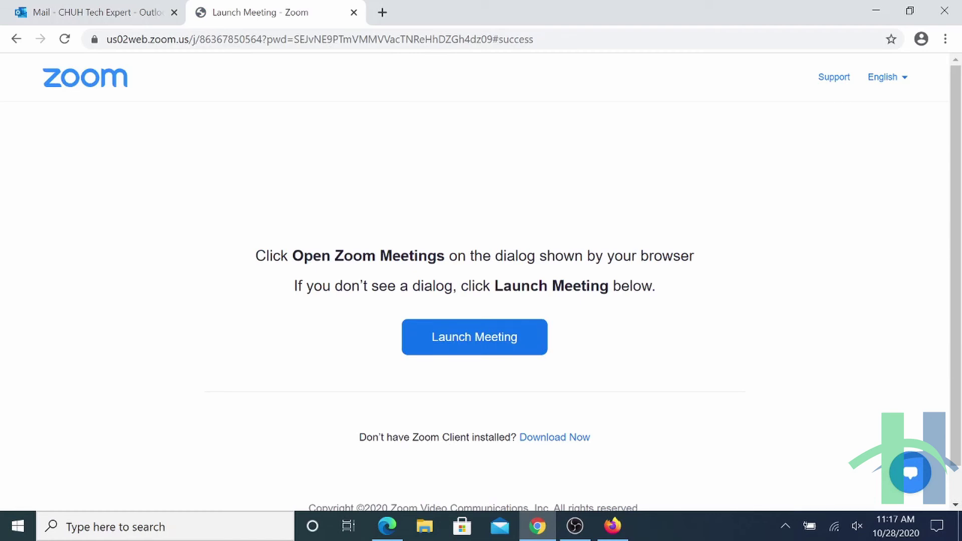
Launch the meeting in the installed Zoom client, join with the prefilled name Staff and connect computer audio.
{"action": "left_click", "coordinate": [471, 340]}
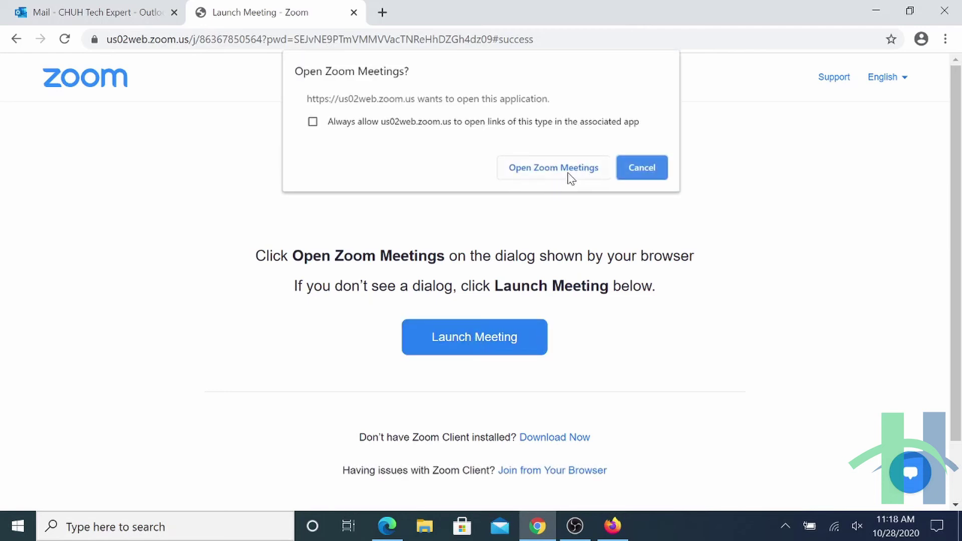
{"action": "left_click", "coordinate": [598, 170]}
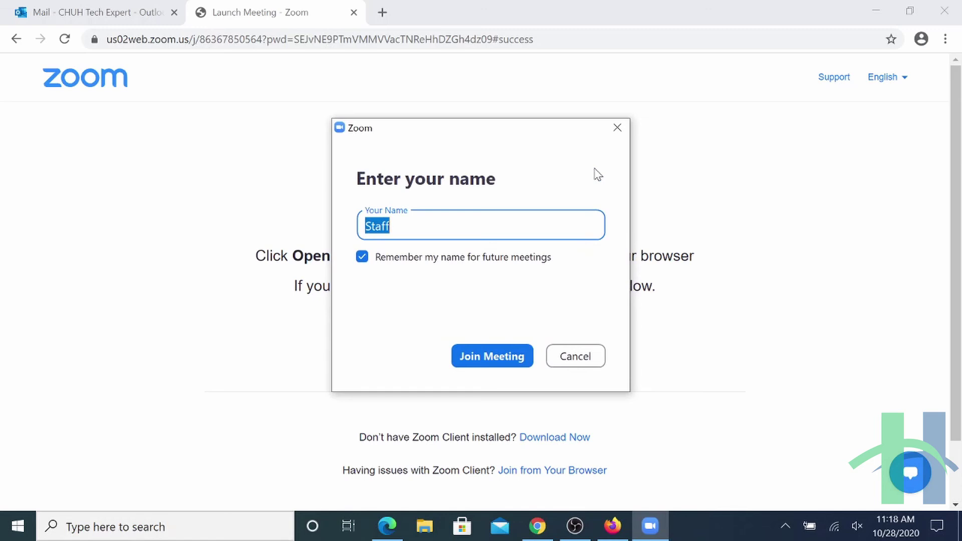
{"action": "left_click", "coordinate": [485, 357]}
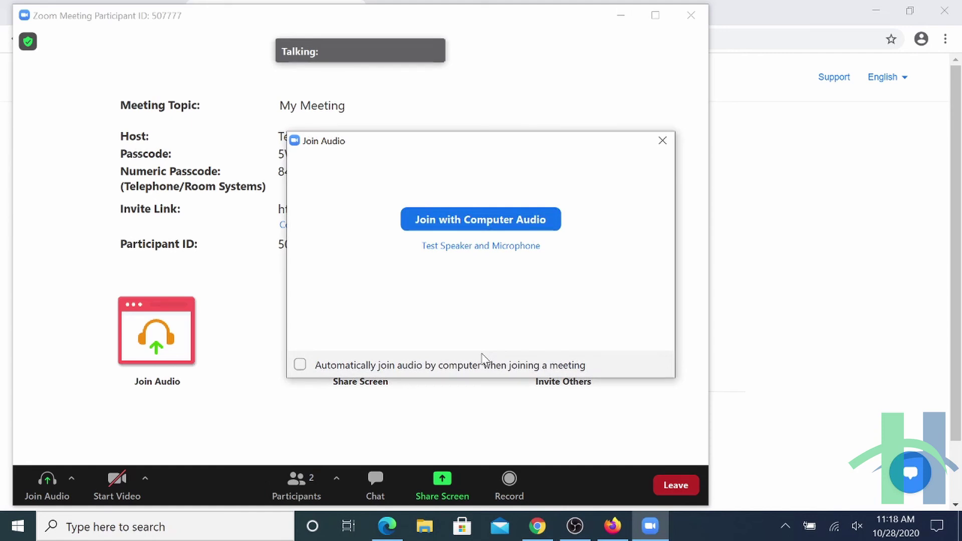
{"action": "left_click", "coordinate": [446, 221]}
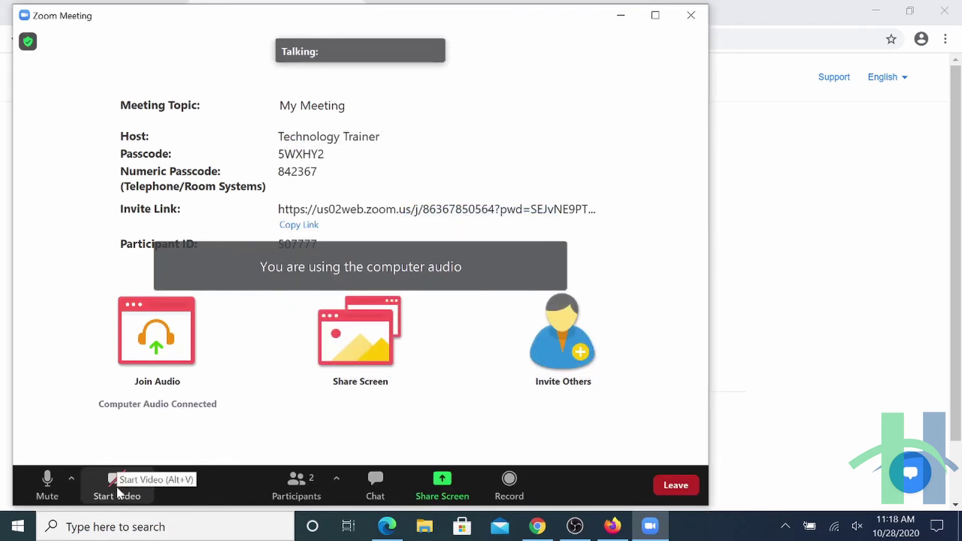
Turn the camera on and back off in the rejoined meeting, and mute the microphone.
{"action": "left_click", "coordinate": [116, 488]}
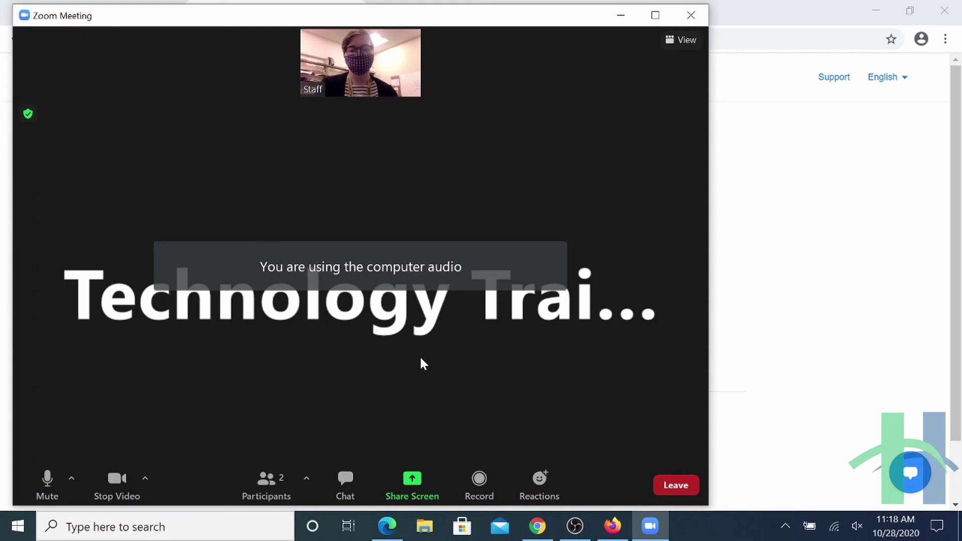
{"action": "left_click", "coordinate": [111, 481]}
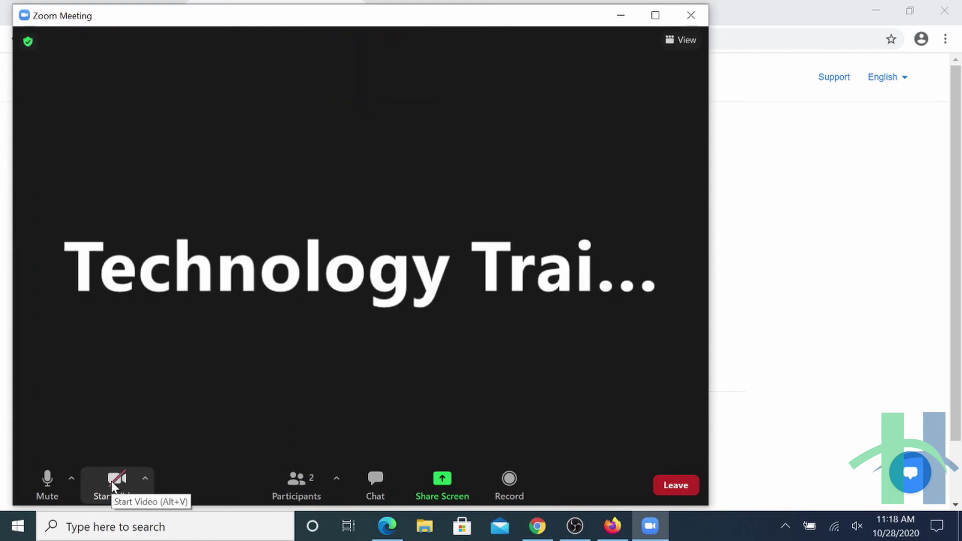
{"action": "left_click", "coordinate": [48, 484]}
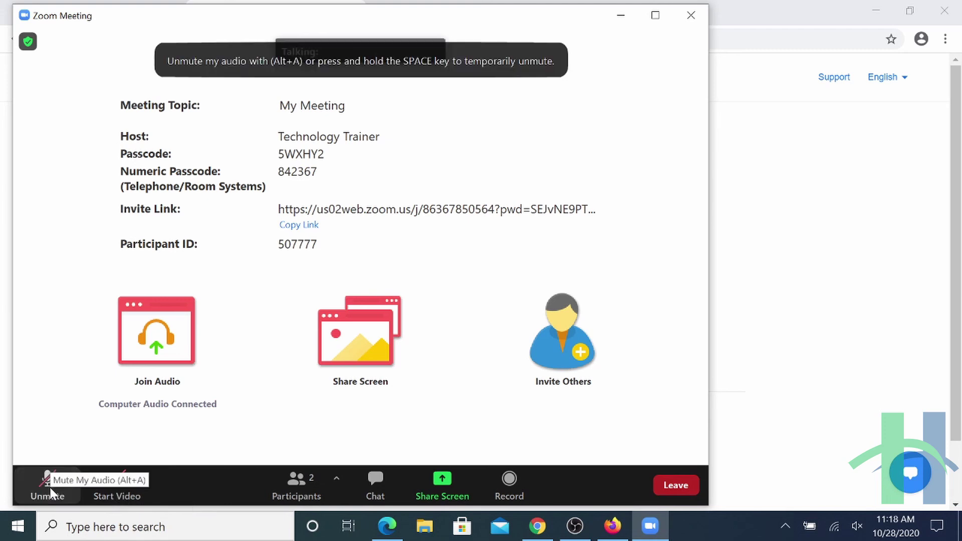
Leave the rejoined Zoom meeting and confirm leaving.
{"action": "mouse_move", "coordinate": [549, 344]}
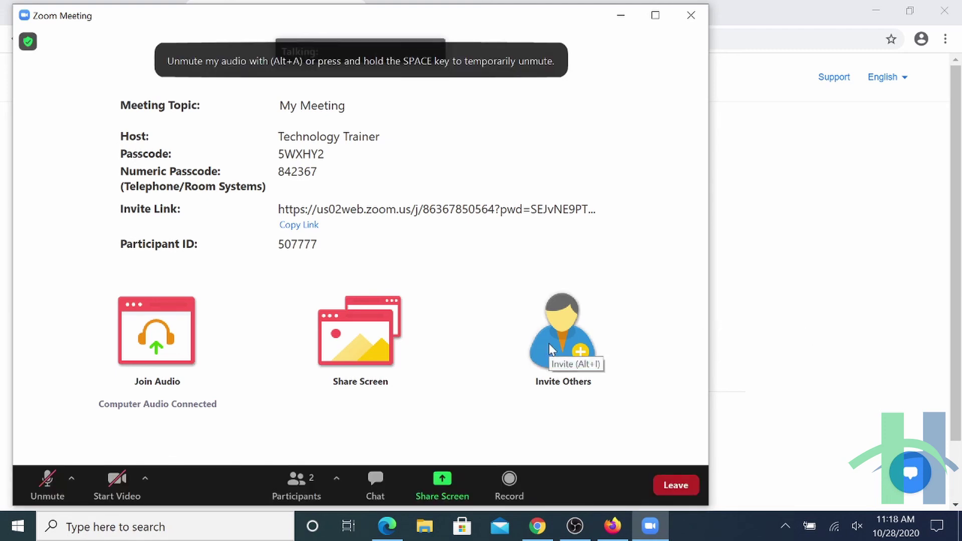
{"action": "left_click", "coordinate": [687, 485]}
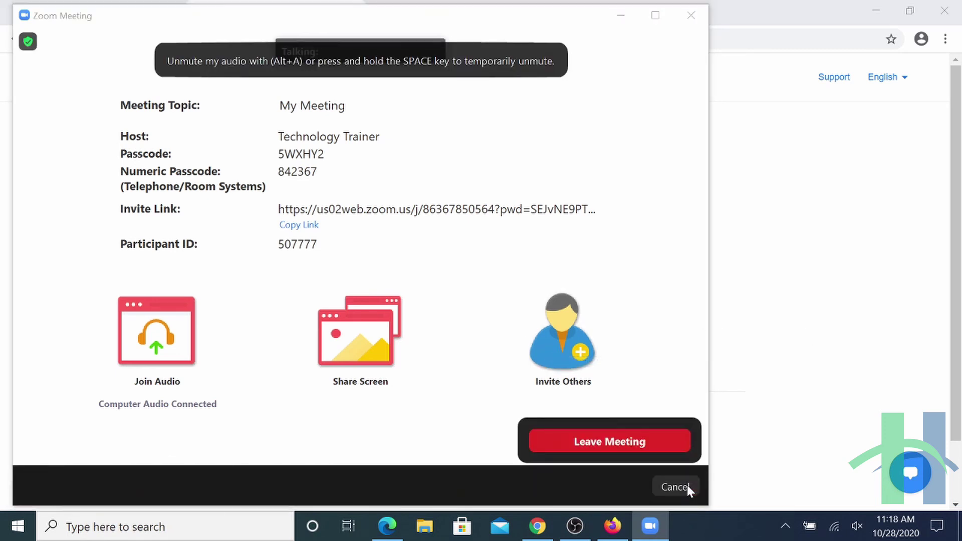
{"action": "left_click", "coordinate": [656, 439]}
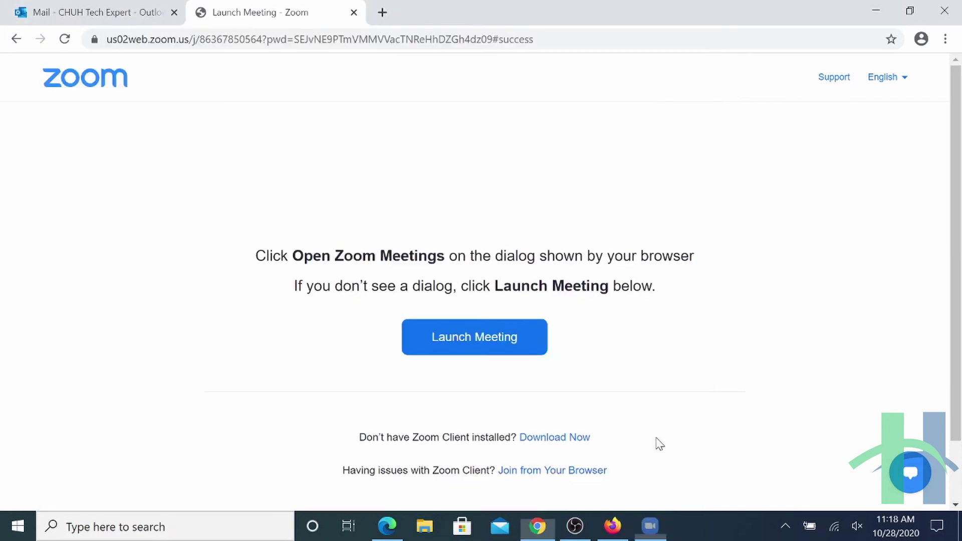